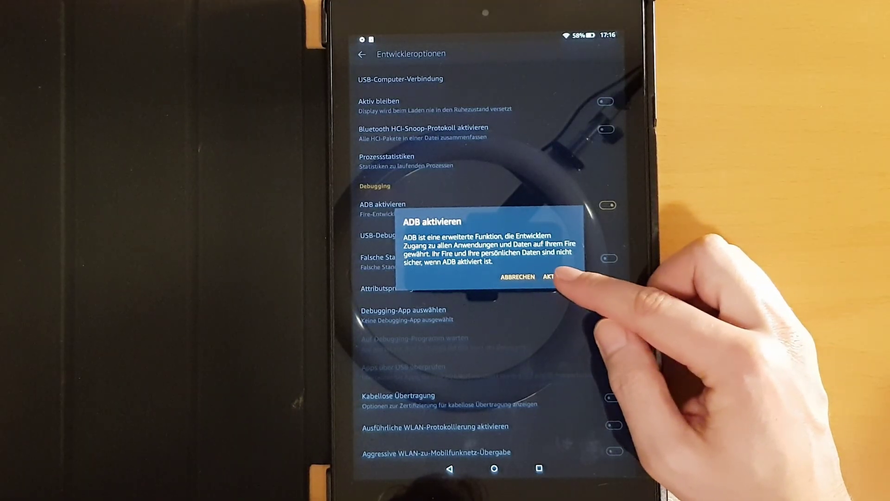
Step: Confirm enabling ADB in the Fire tablet's developer options
left_click(554, 276)
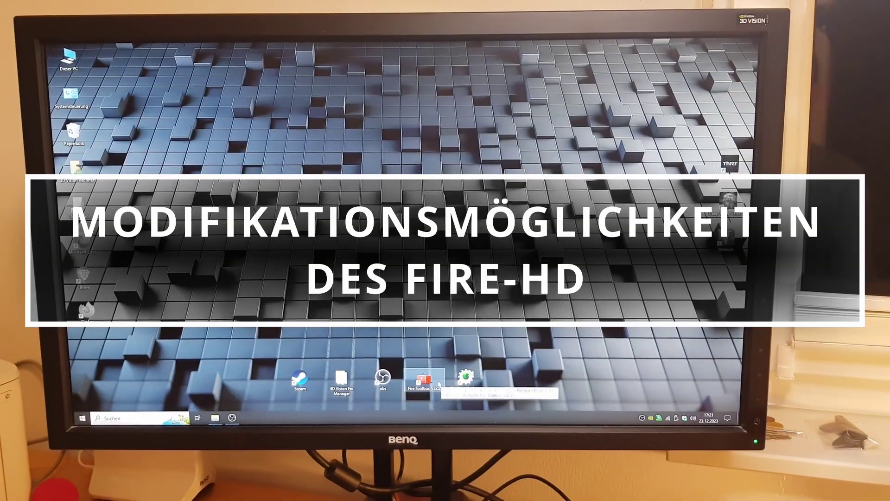
Step: Launch Fire Toolbox V32.2 on the PC and go through all seven stages of its welcome tour
double_click(438, 401)
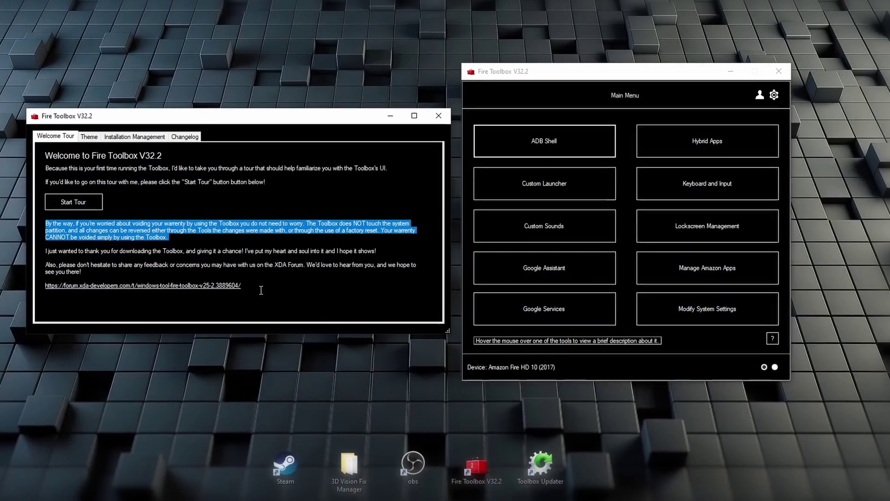
left_click(70, 201)
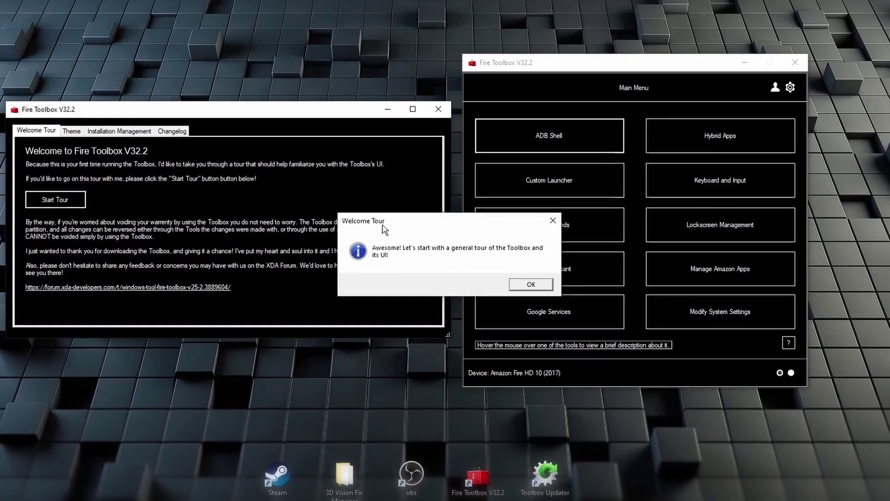
left_click(528, 281)
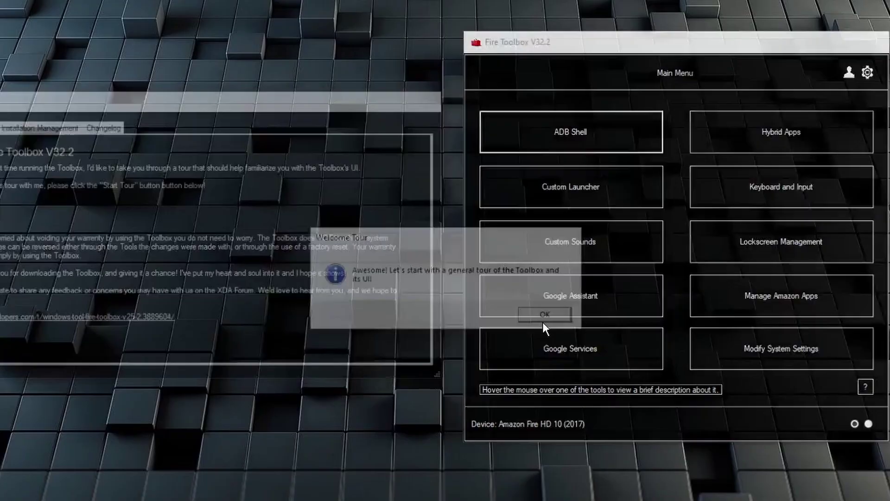
left_click(481, 173)
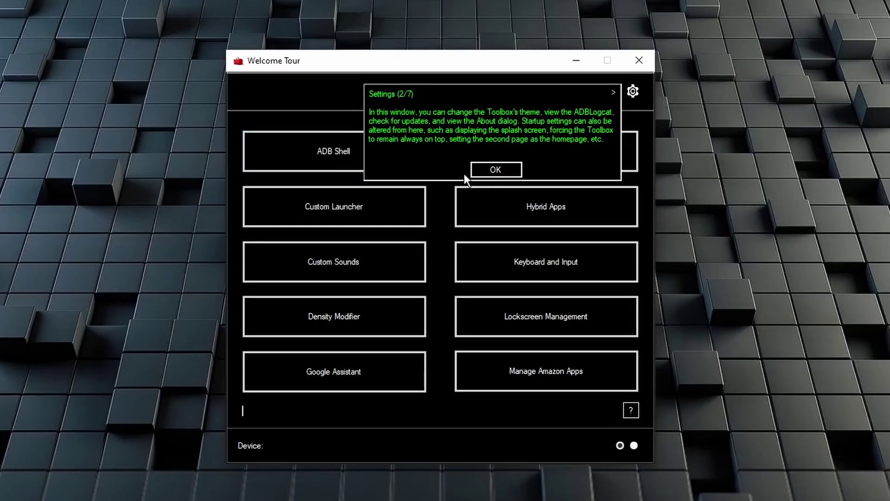
left_click(484, 170)
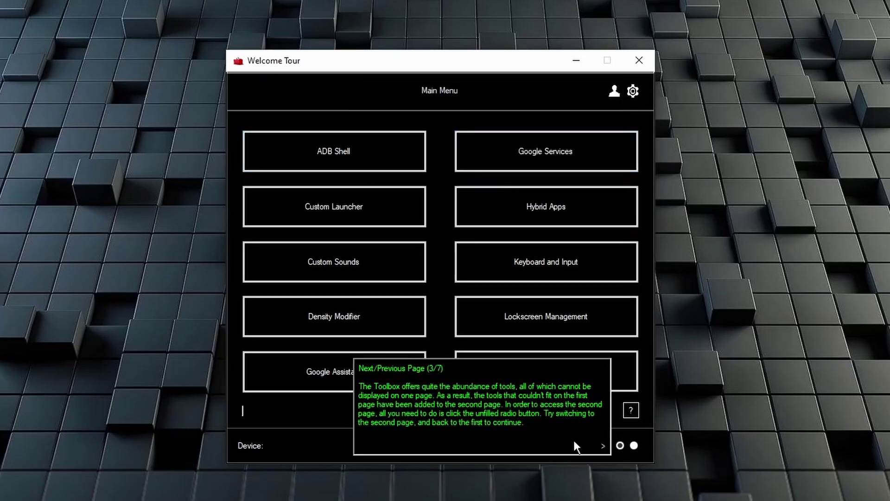
left_click(620, 445)
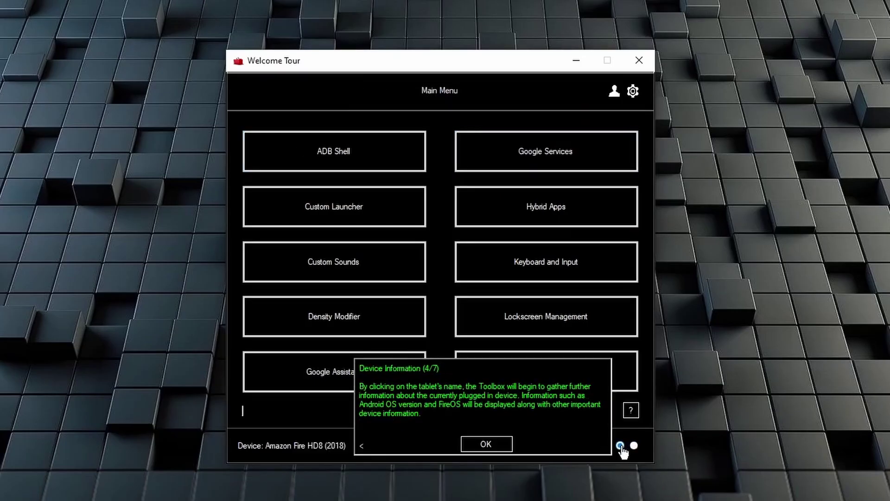
left_click(339, 452)
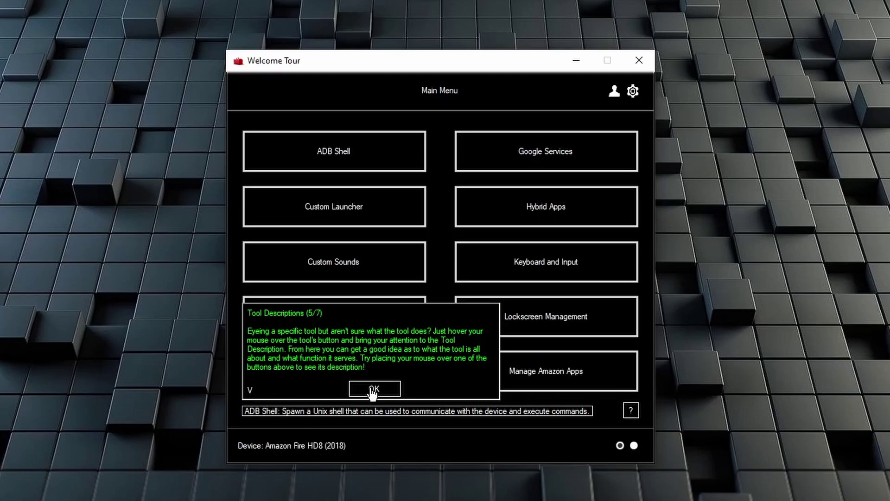
left_click(373, 389)
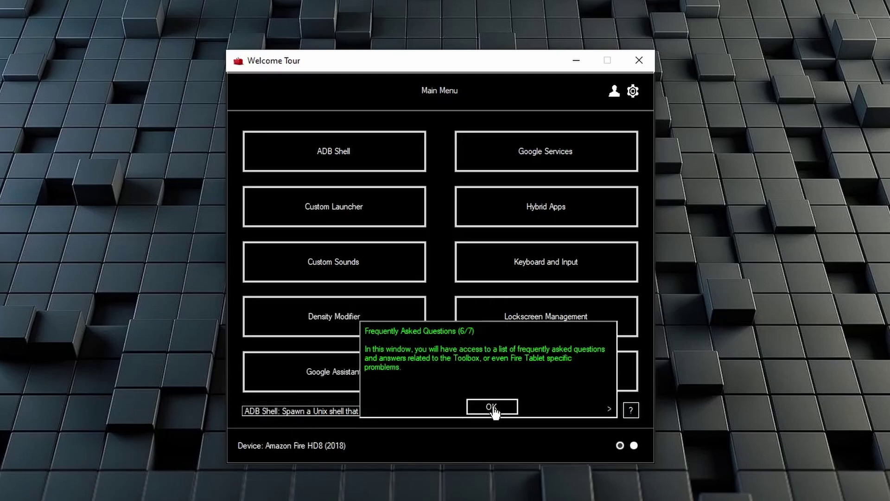
left_click(492, 410)
left_click(511, 173)
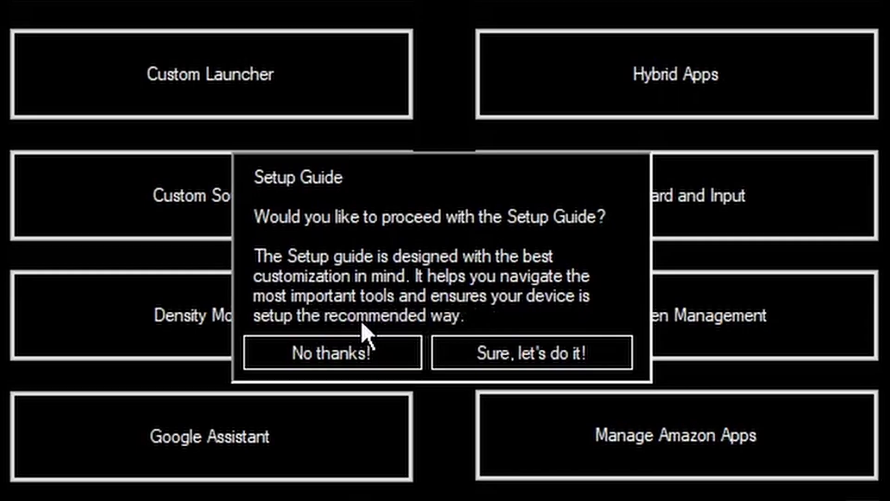
Step: Accept the Setup Guide and disable OTA Updates with its Modify System Settings tool
left_click(512, 357)
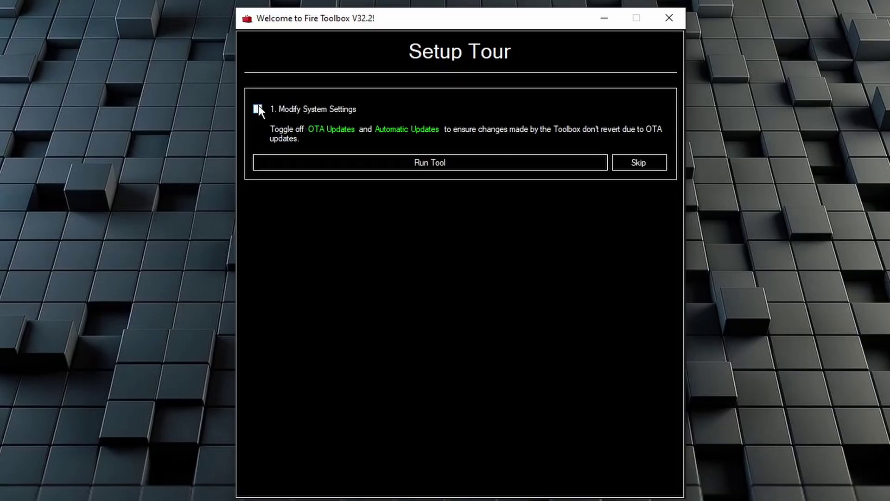
left_click(444, 165)
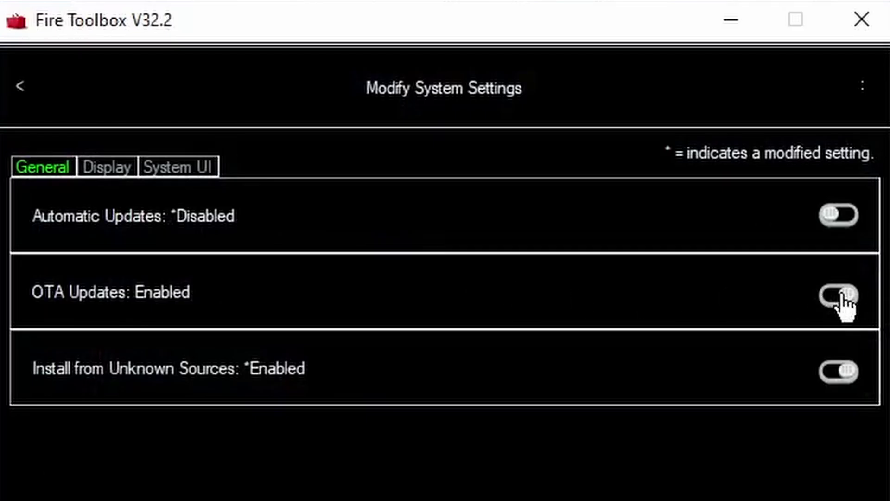
left_click(822, 300)
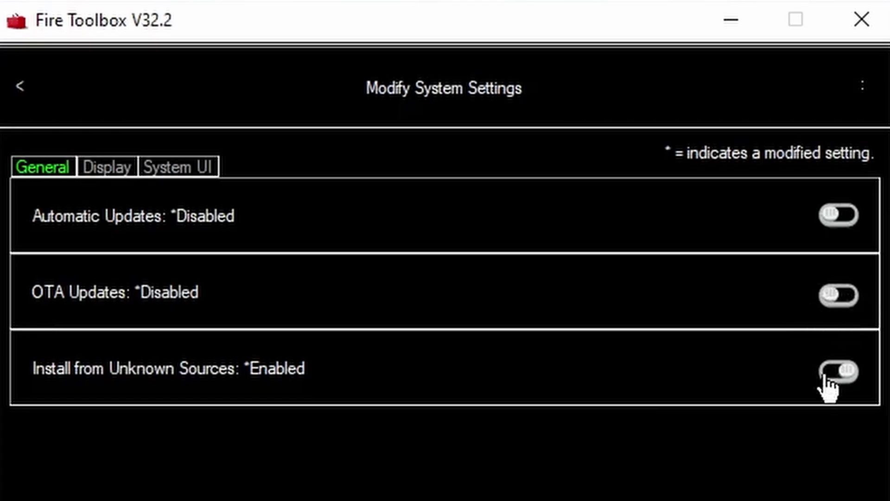
left_click(20, 84)
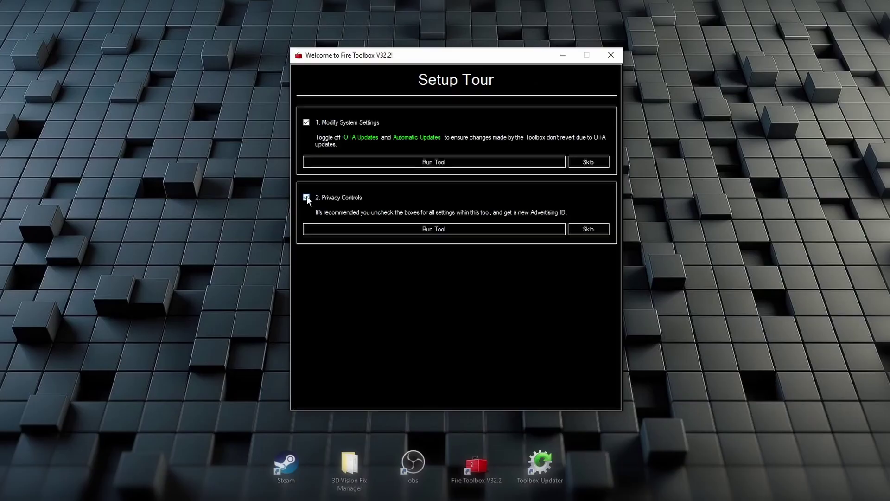
Step: Run the Privacy Controls tool and randomize the tablet's advertising ID
left_click(448, 229)
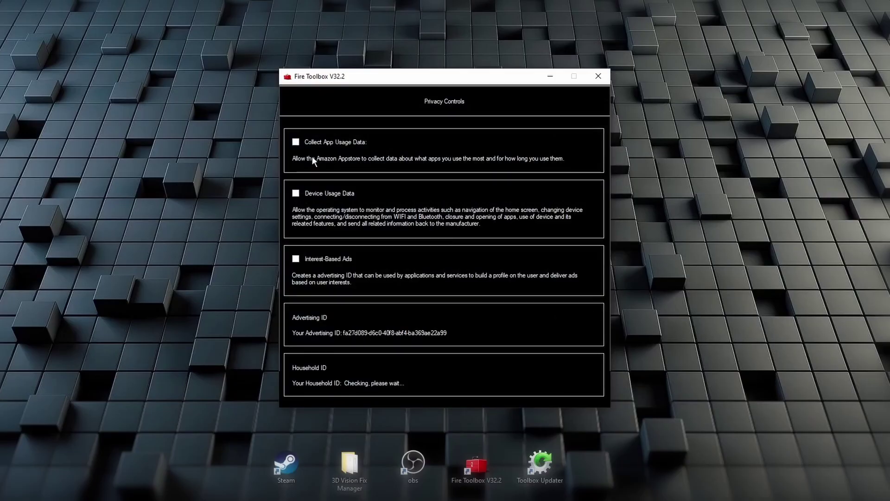
left_click(580, 336)
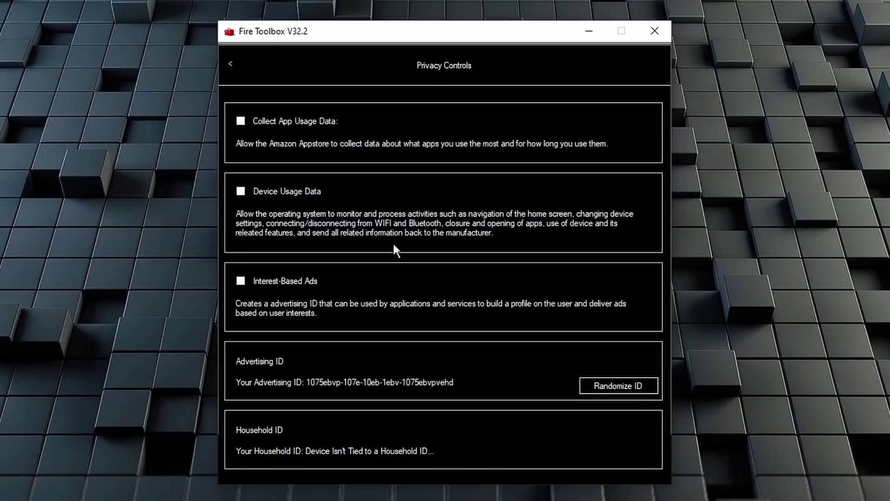
left_click(231, 68)
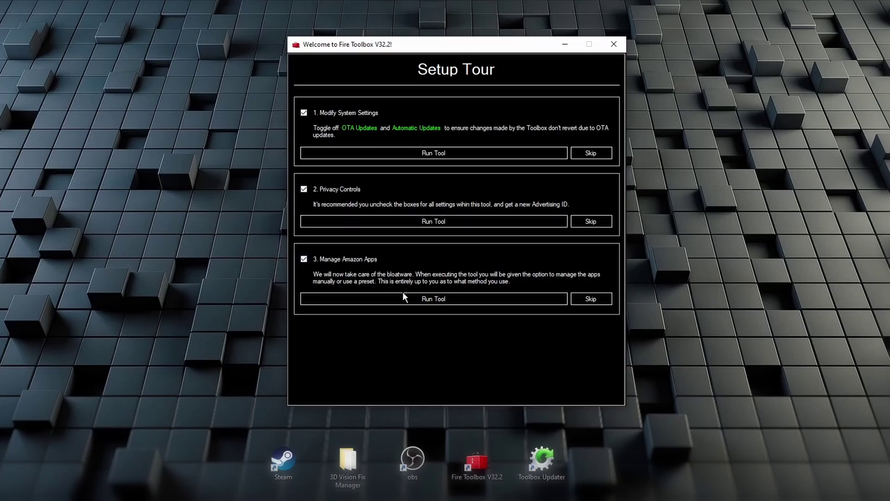
Step: Hide the Amazon apps with the Standard Debloat (Recommended) preset after reviewing its list of affected apps
left_click(434, 301)
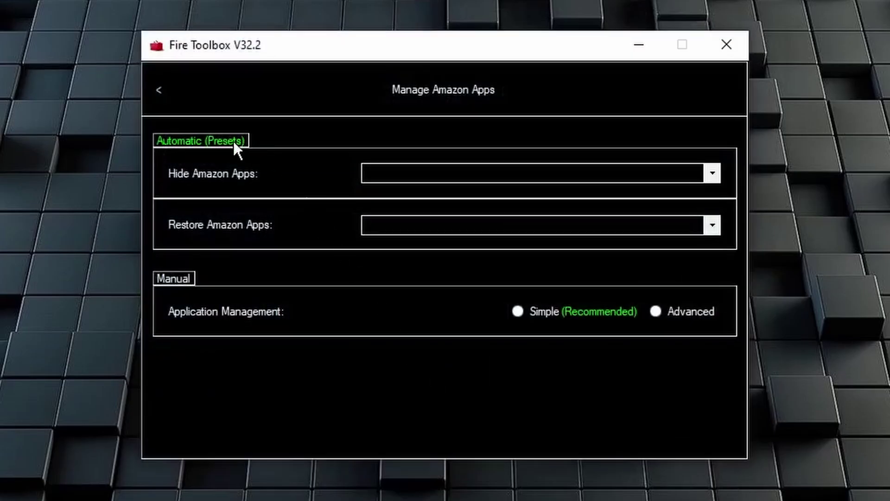
left_click(711, 175)
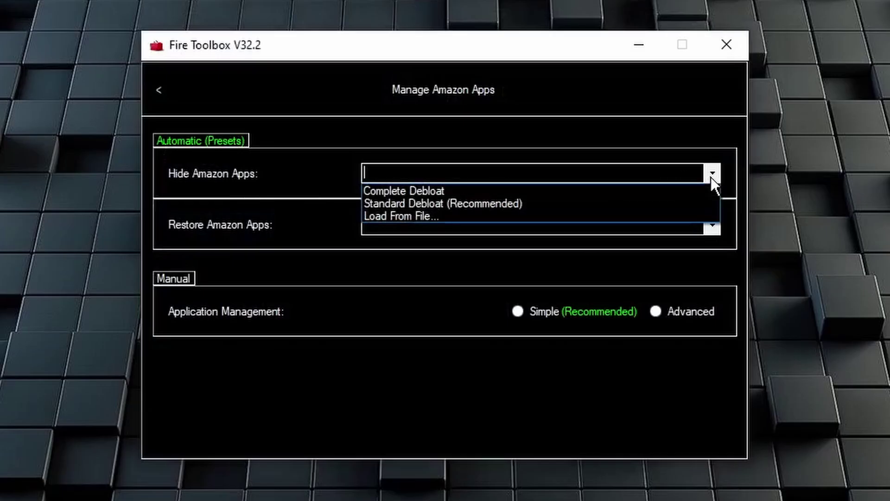
left_click(509, 203)
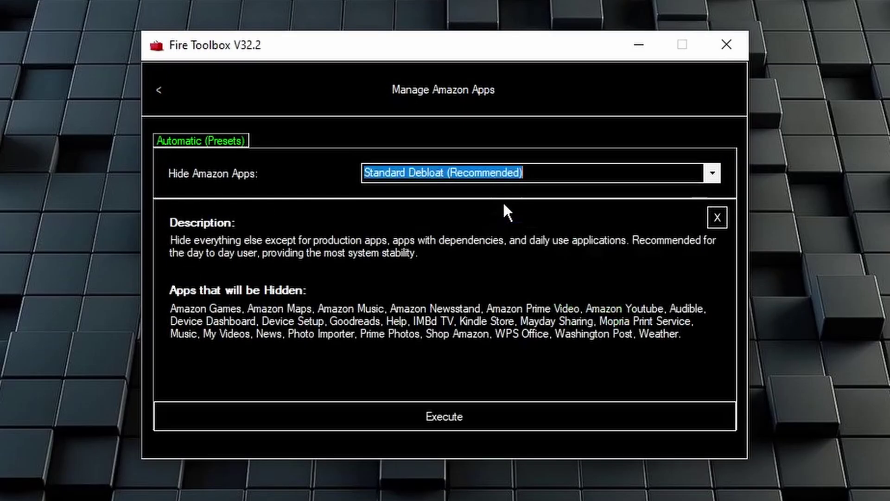
left_click(223, 254)
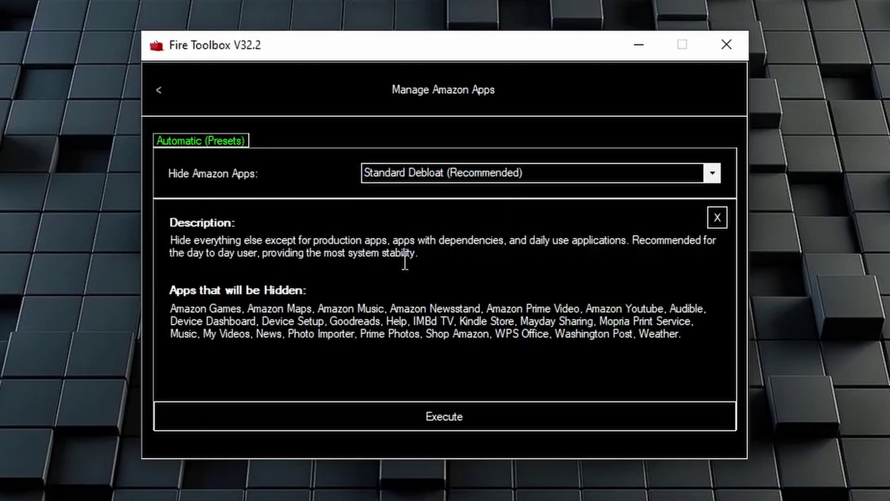
left_click(229, 316)
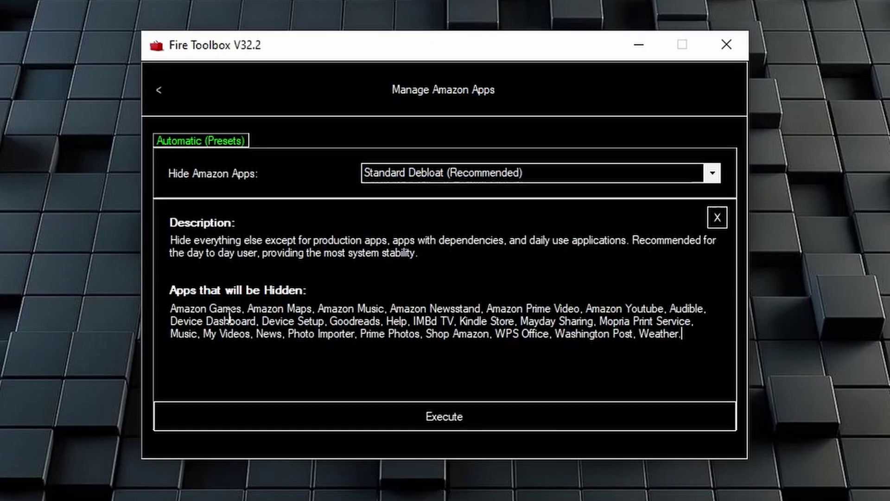
left_click_drag(192, 310, 683, 335)
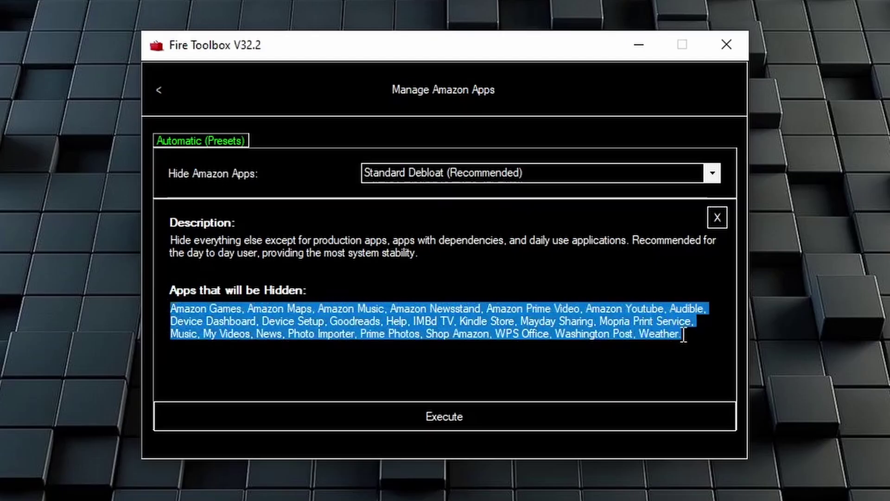
left_click(686, 357)
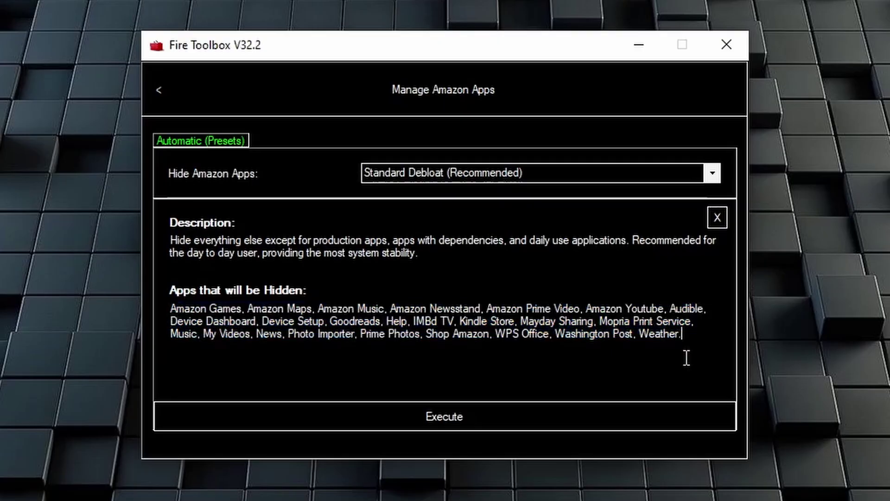
left_click(484, 416)
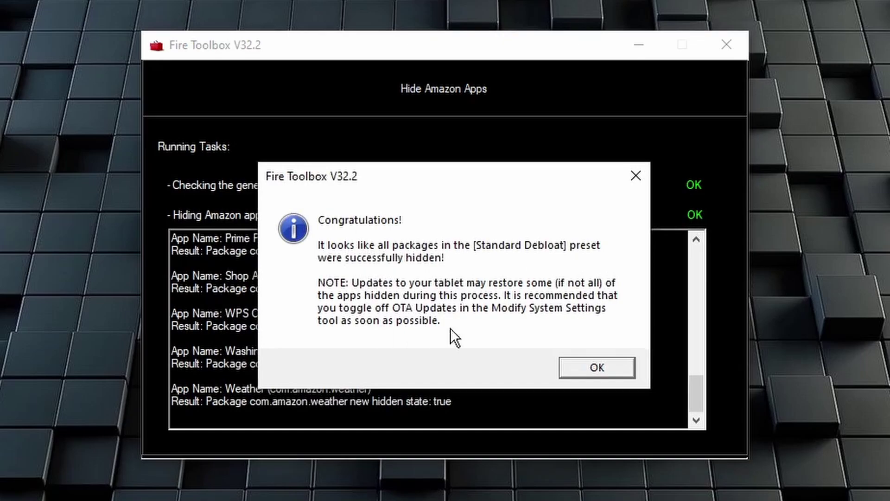
left_click(597, 368)
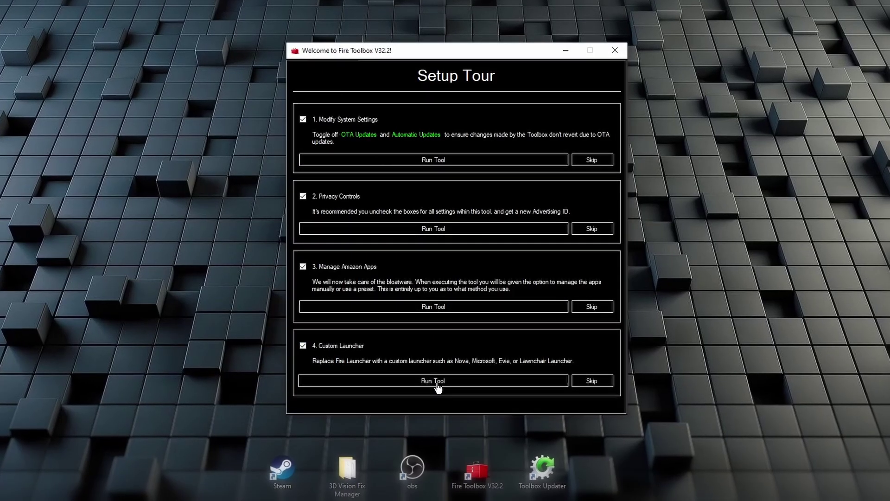
Step: Run the Custom Launcher tool of the setup tour and choose Nova Launcher as the launcher to install
left_click(437, 384)
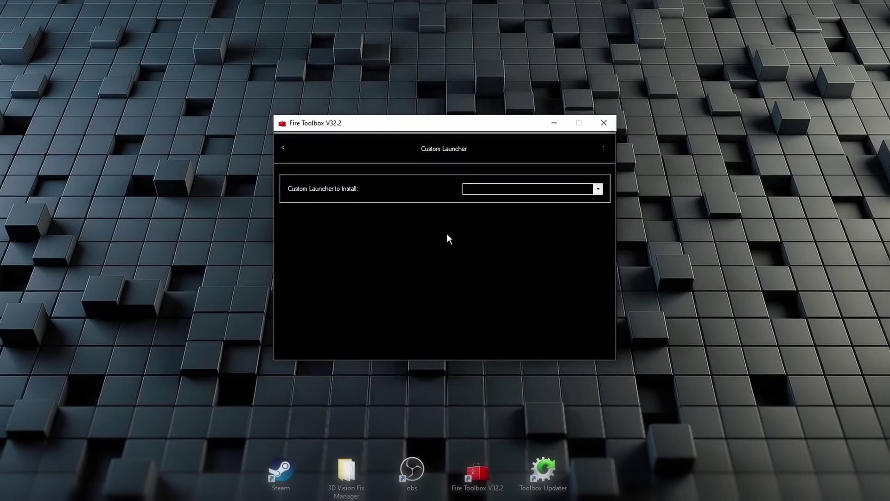
left_click(600, 188)
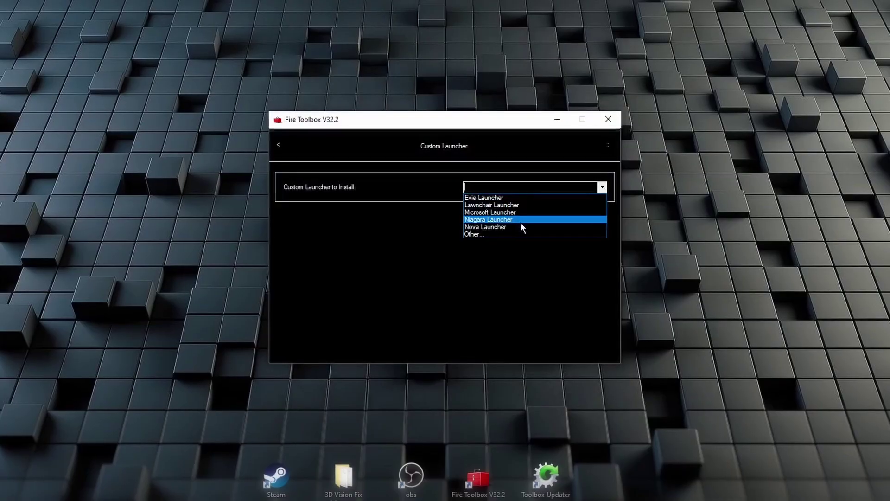
left_click(519, 229)
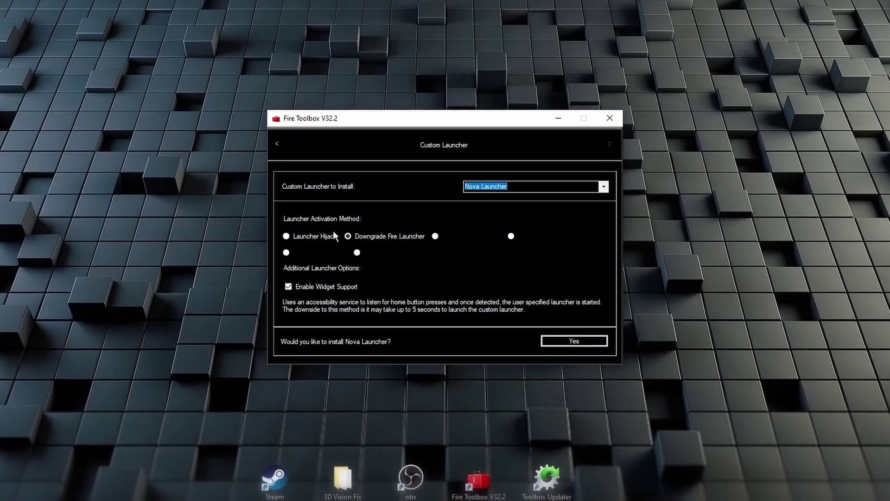
Step: Compare the descriptions of the Launcher Hijack and Downgrade Fire Launcher activation methods and select Launcher Hijack
left_click(347, 236)
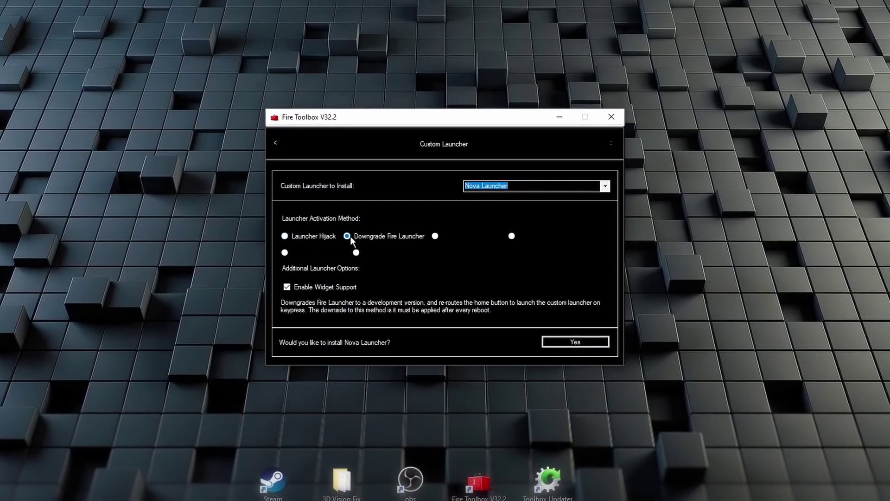
left_click(284, 236)
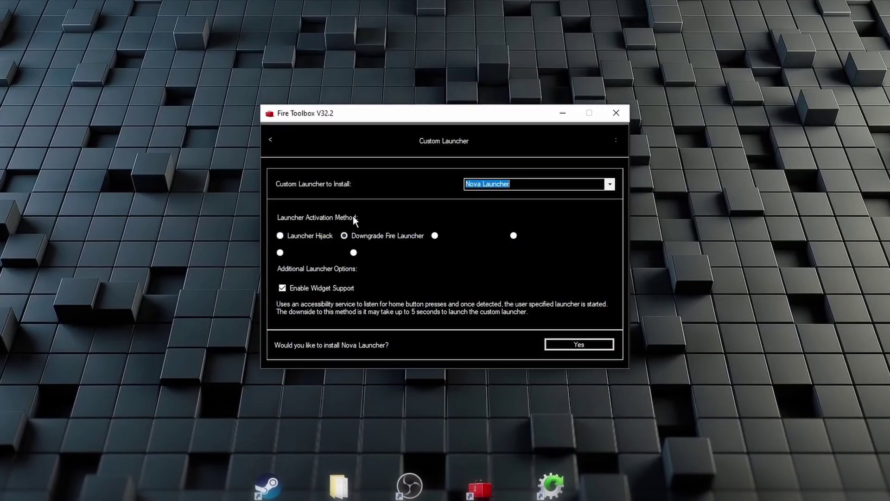
left_click(344, 235)
left_click(295, 234)
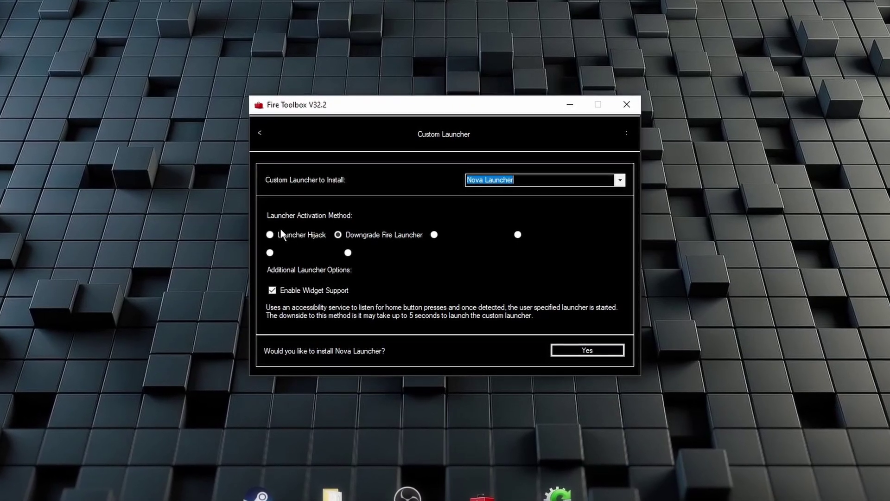
left_click(338, 235)
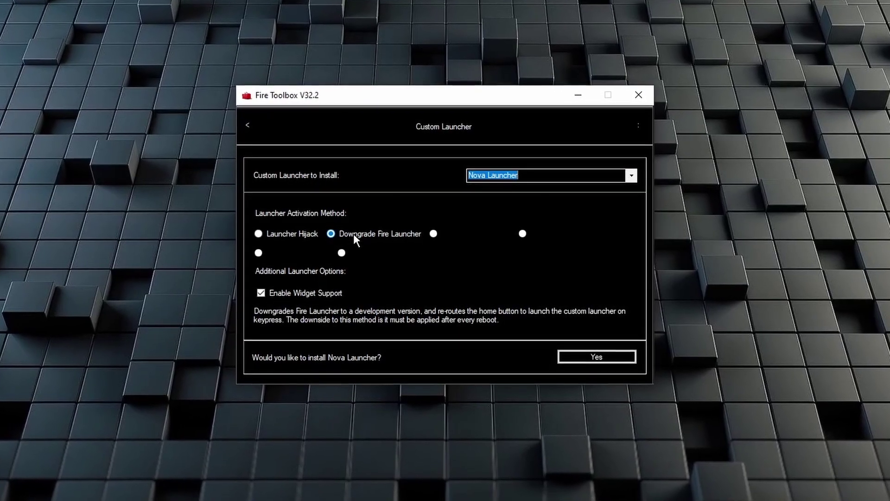
left_click(292, 232)
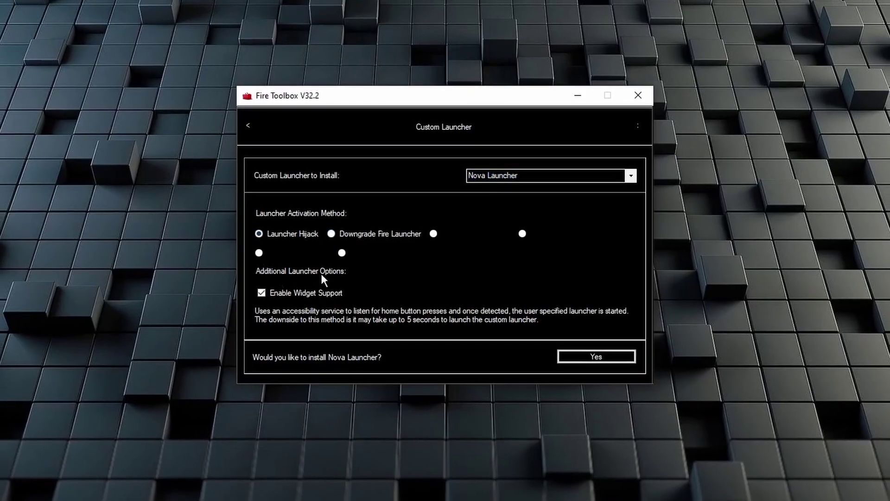
mouse_move(302, 293)
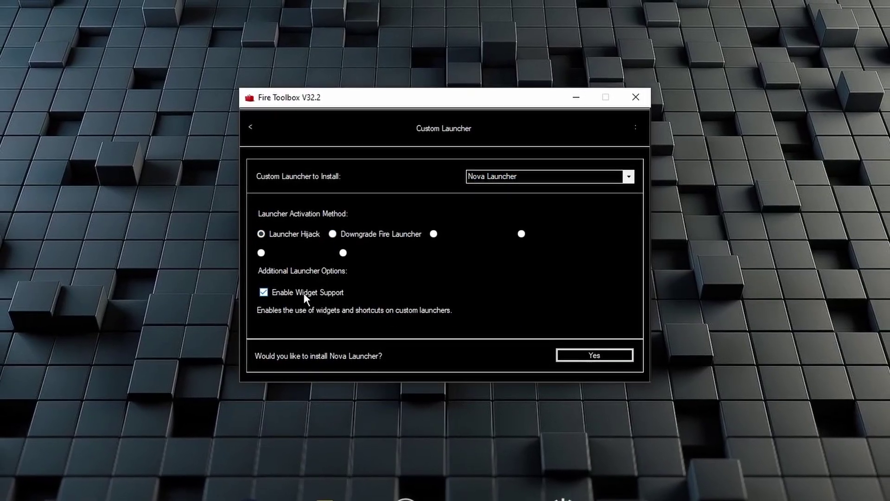
Step: Install Nova Launcher with widget support and enable the "To detect home button press" accessibility service on the tablet for Launcher Hijack
left_click(593, 355)
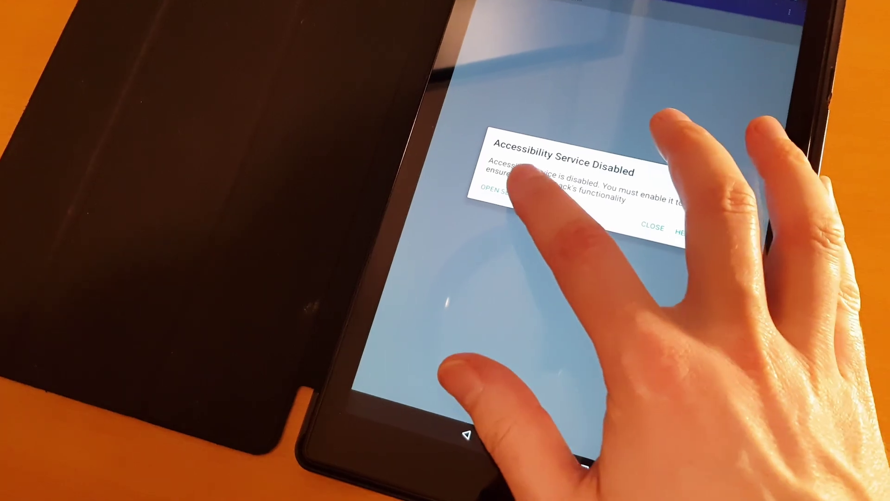
left_click(504, 196)
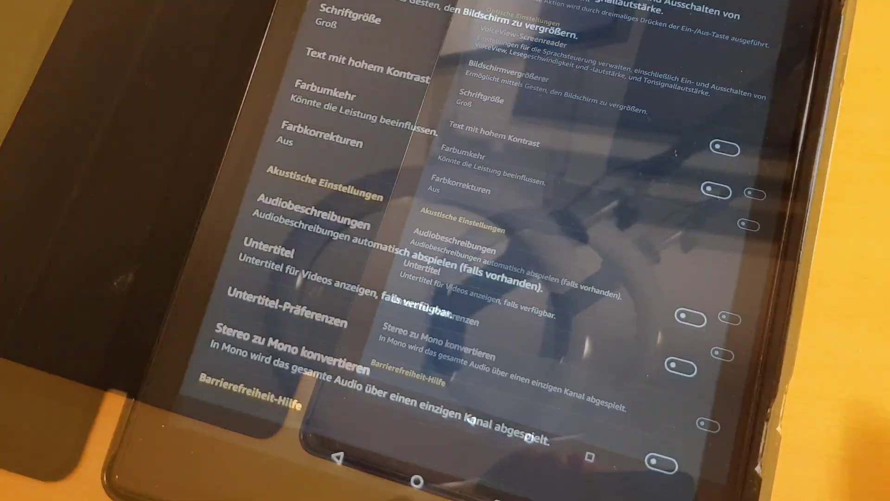
scroll(654, 440, "down", 5)
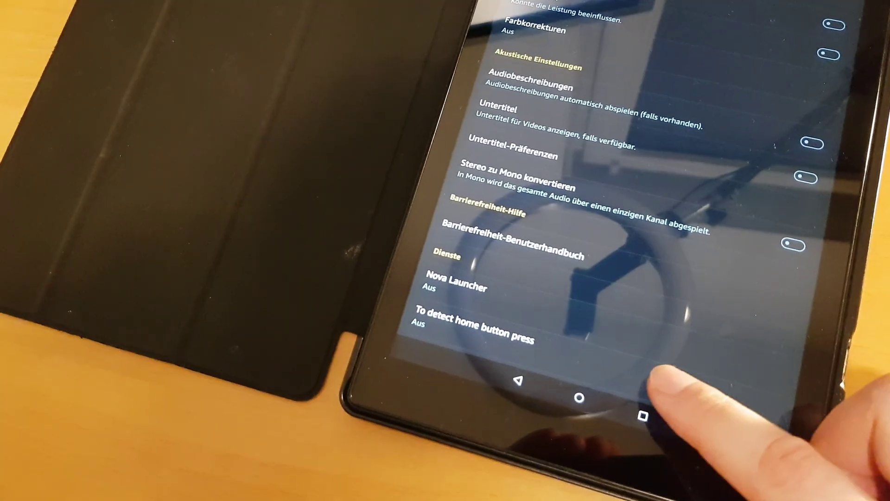
left_click(760, 380)
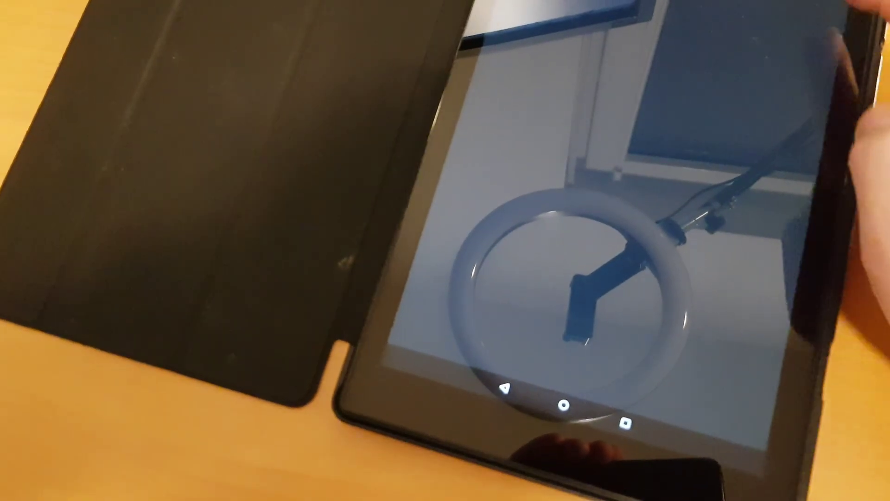
left_click(829, 139)
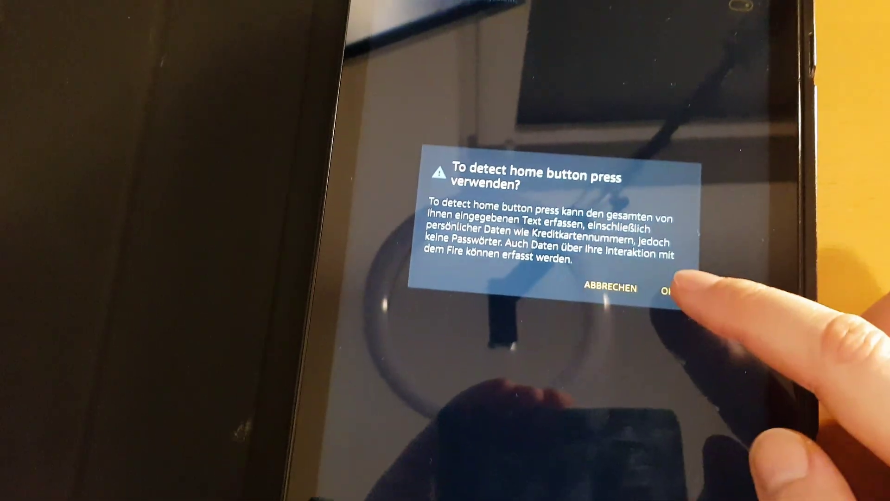
left_click(630, 371)
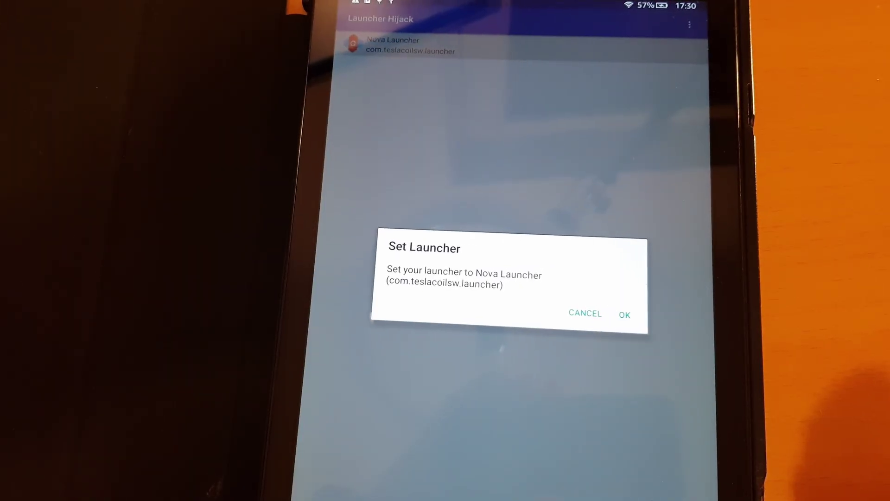
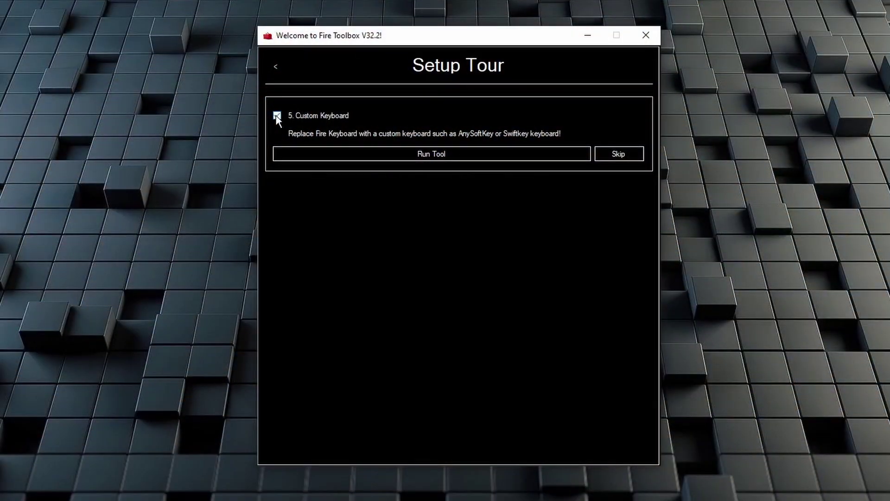
Step: Run the Custom Keyboard tool of the setup tour and install AnySoft Keyboard
left_click(440, 153)
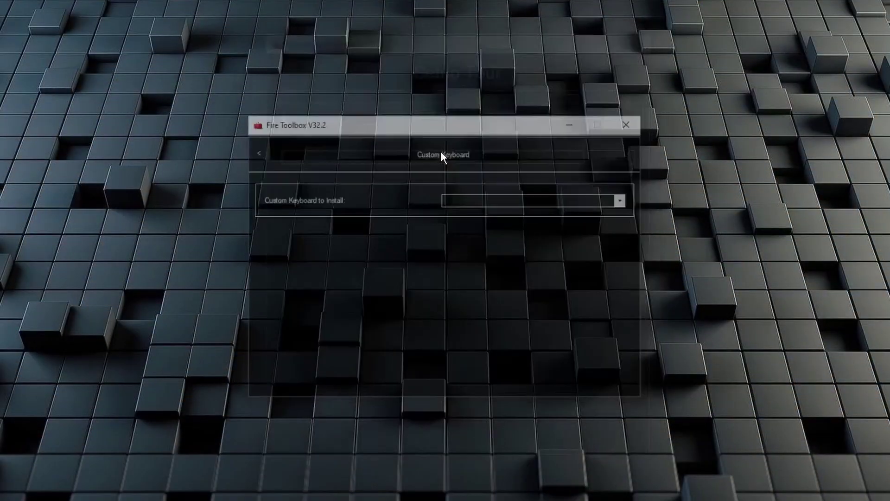
left_click(624, 200)
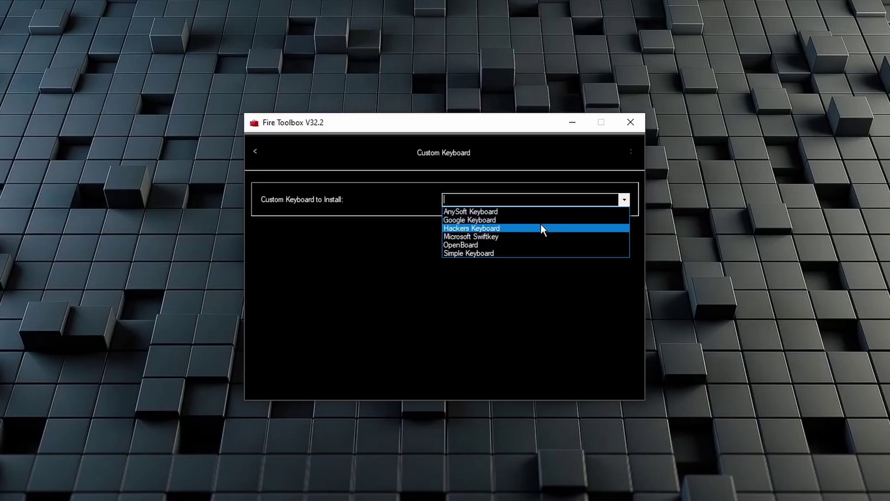
left_click(529, 212)
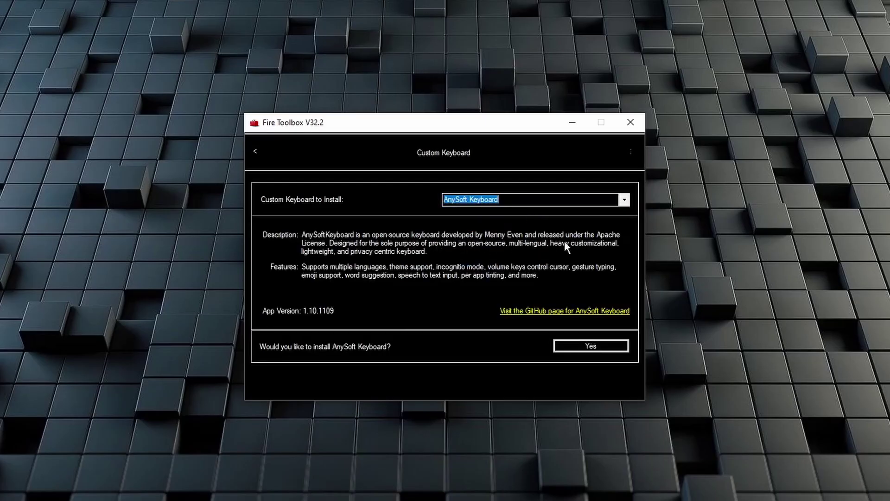
left_click(591, 347)
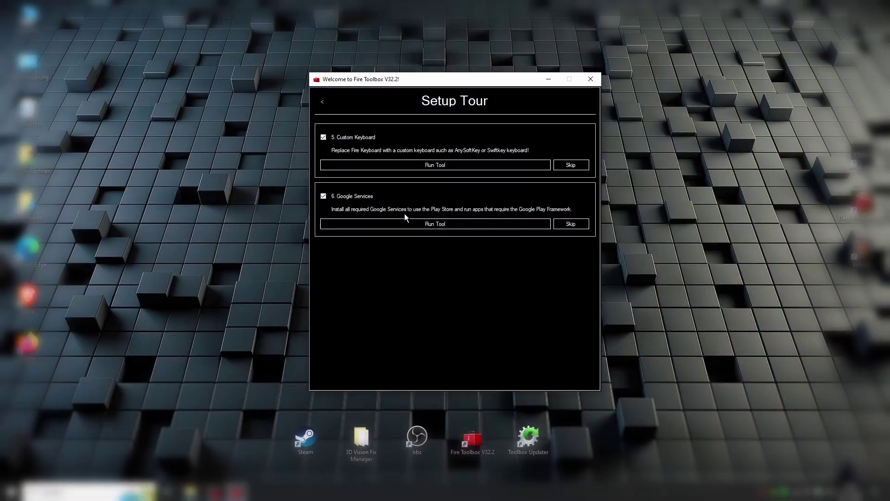
Step: Install Google Services without Contacts Sync, Calendar Sync or Aurora Store, and have the Toolbox reboot the tablet
left_click(437, 224)
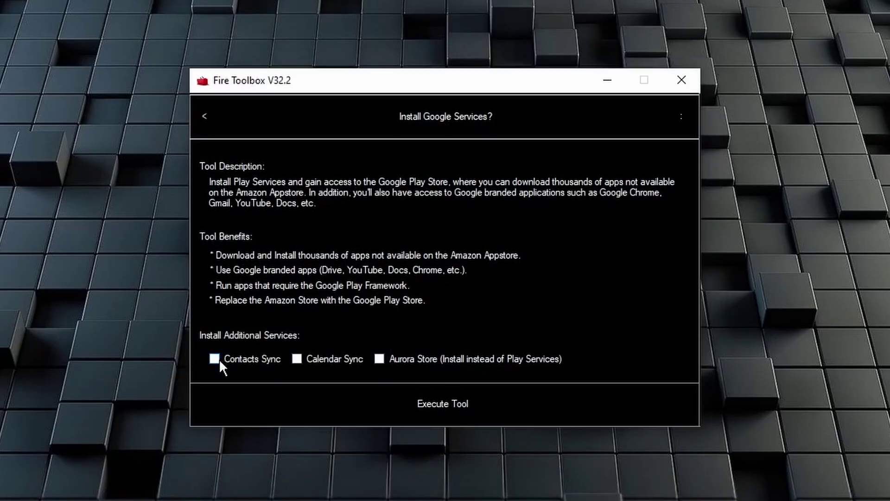
left_click(449, 407)
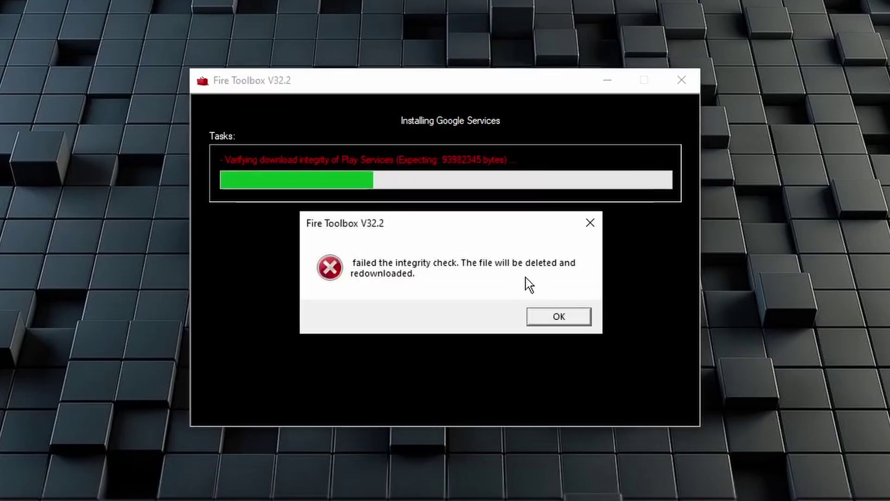
left_click(558, 320)
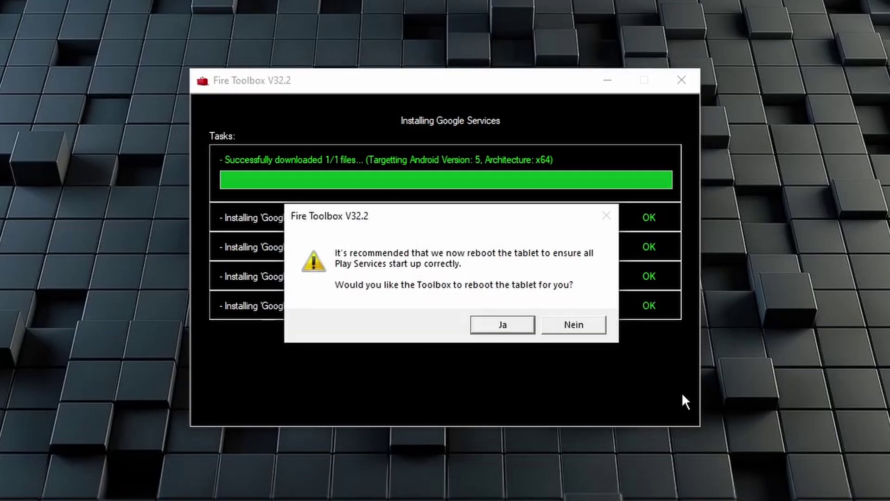
left_click(501, 324)
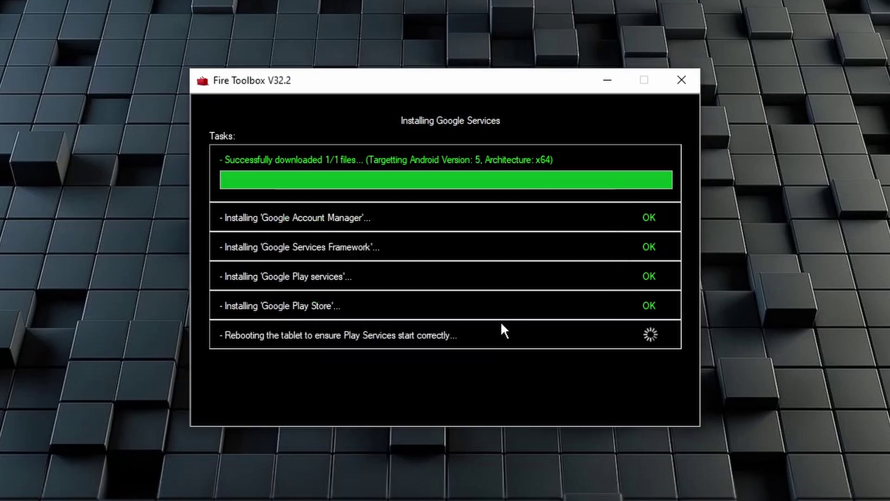
Step: Finish the setup tour by accepting the theme offer, skipping Parental Control Hide and running the full version of the Toolbox
left_click(561, 320)
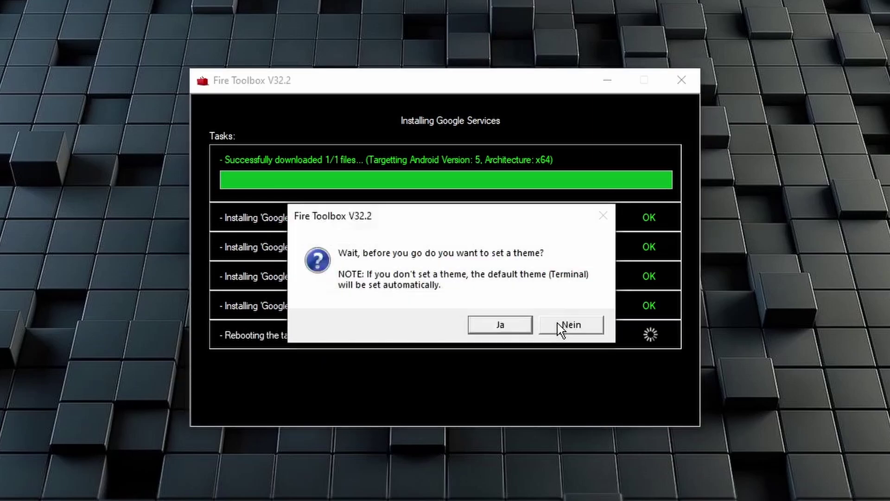
left_click(520, 325)
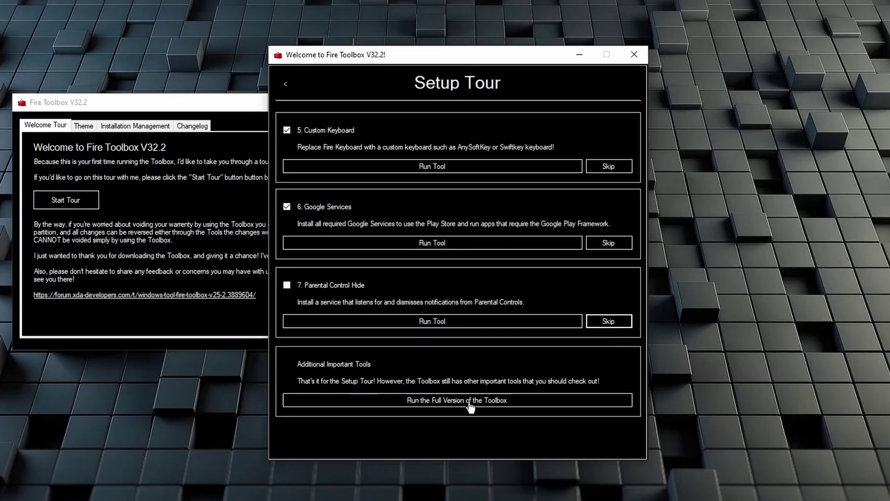
left_click(469, 401)
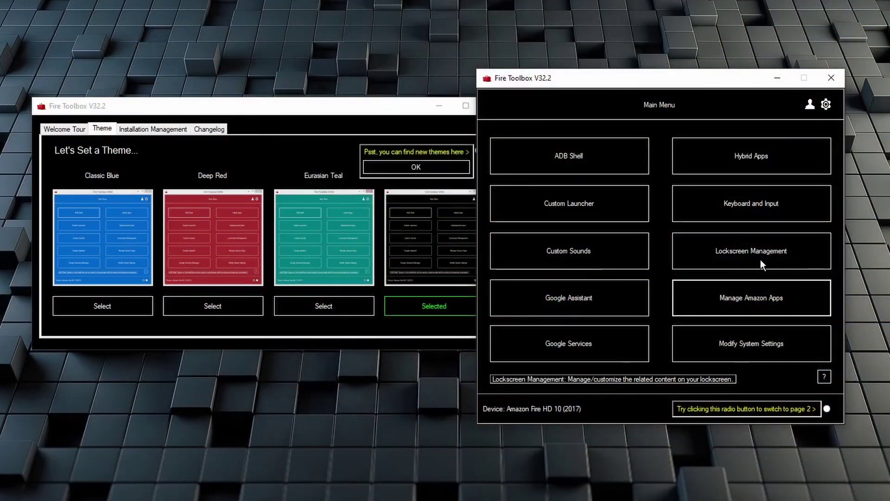
Step: Run the Remove Lockscreen Ads tool from Lockscreen Management and accept its responsibility notice
left_click(719, 252)
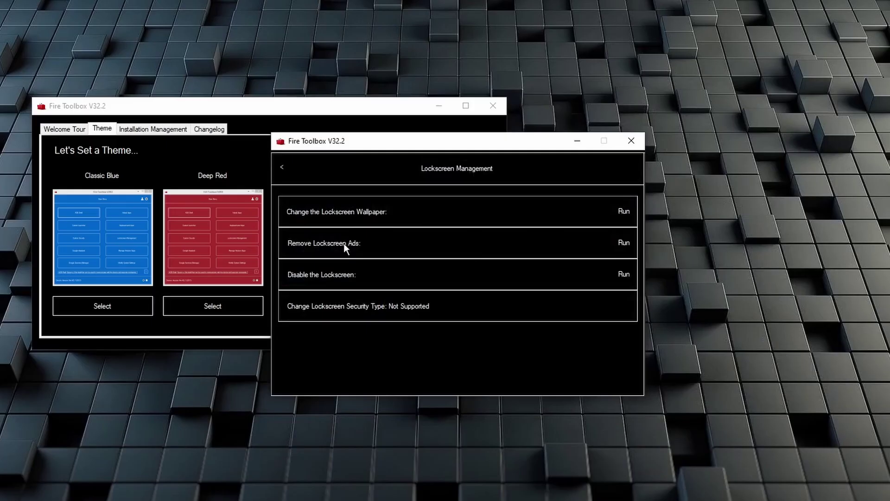
left_click(626, 249)
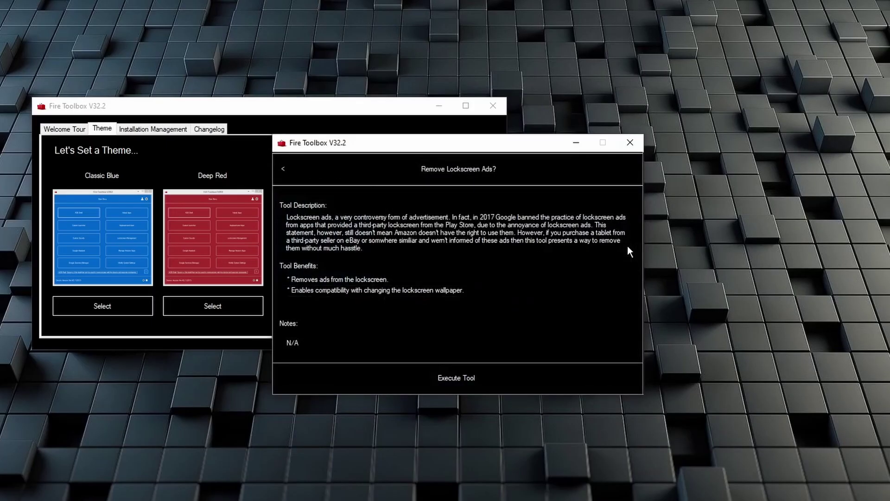
left_click(462, 379)
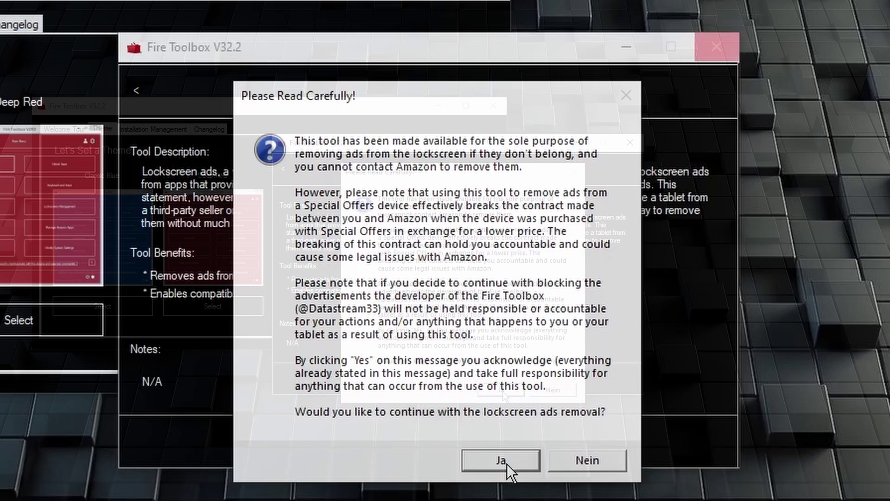
left_click(506, 463)
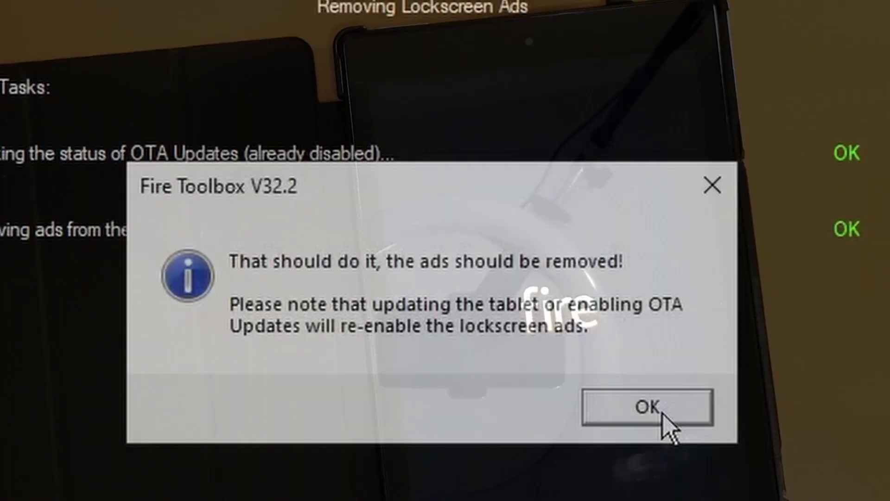
left_click(575, 348)
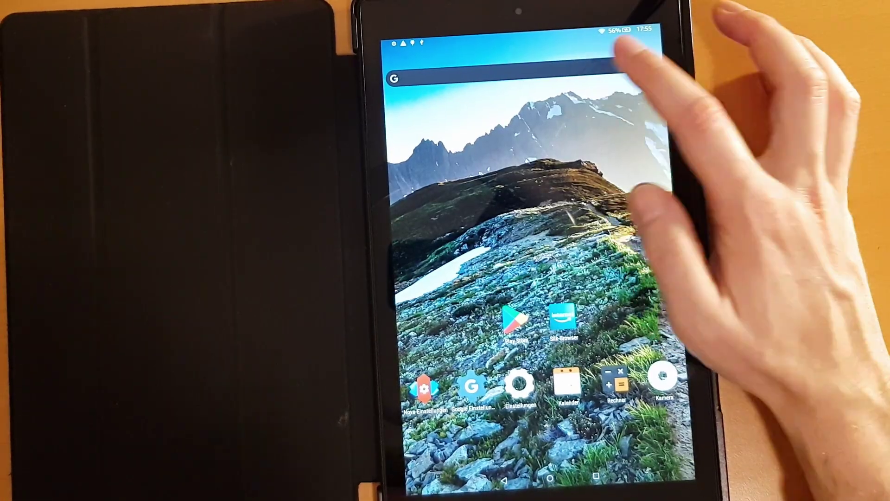
Step: Try out the Google search bar and its voice search on the tablet's Nova Launcher home screen
left_click(568, 158)
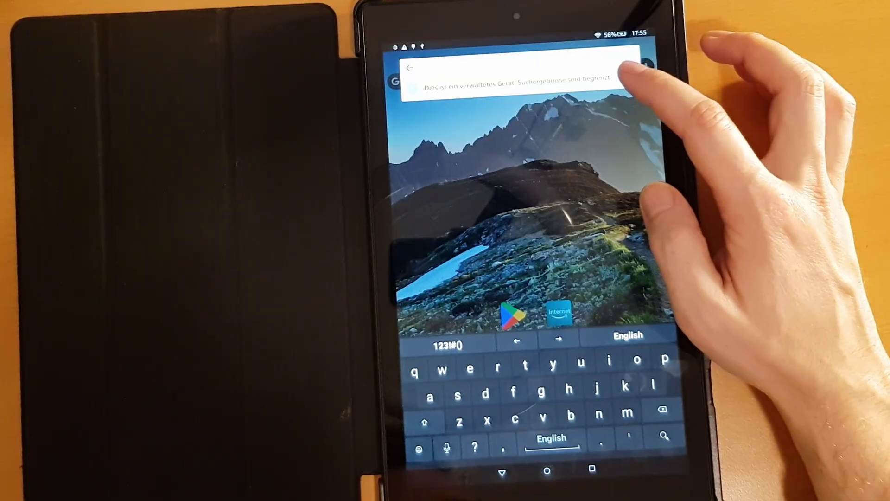
left_click(643, 68)
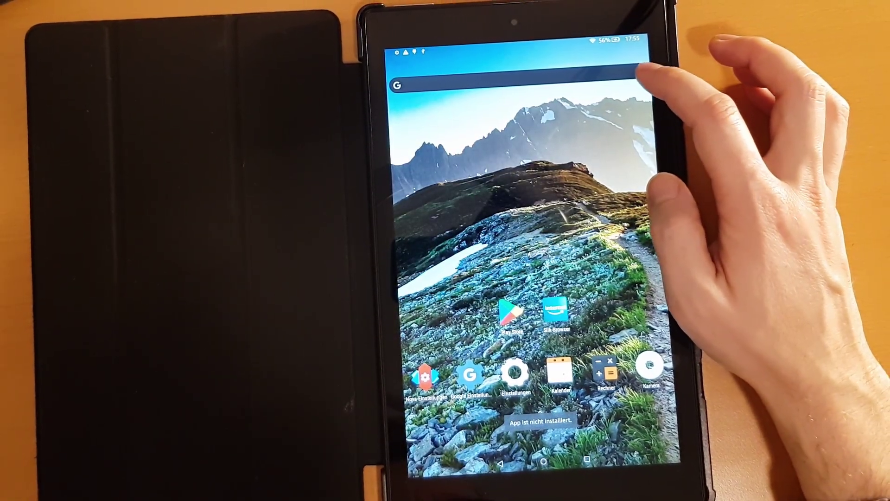
left_click(556, 84)
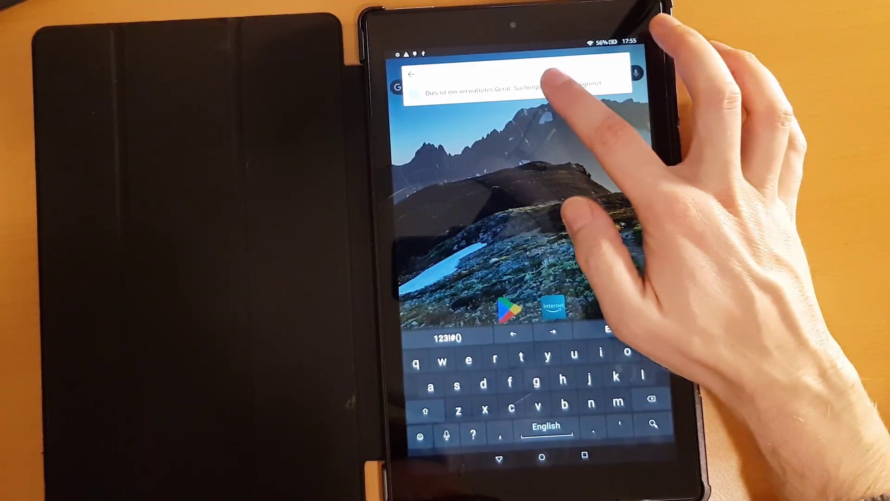
left_click(594, 115)
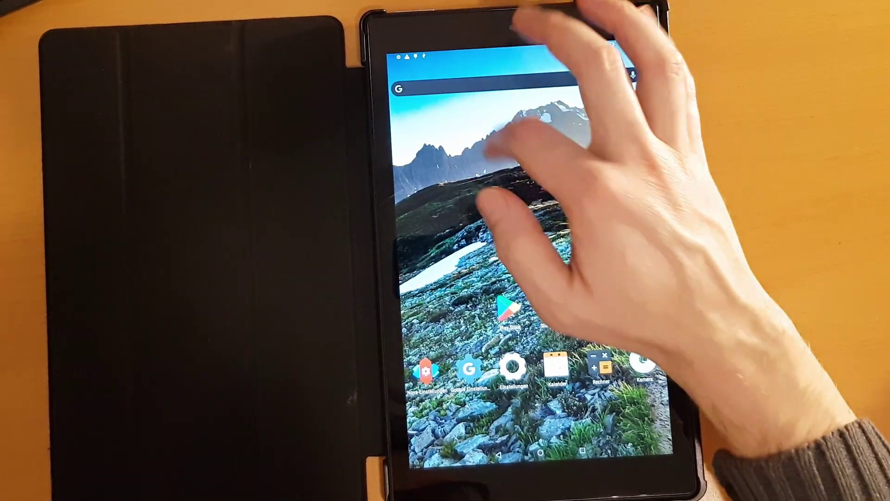
Step: Examine the tablet's quick settings and its Bluetooth device panel without changing the Bluetooth state
left_click_drag(533, 44, 598, 177)
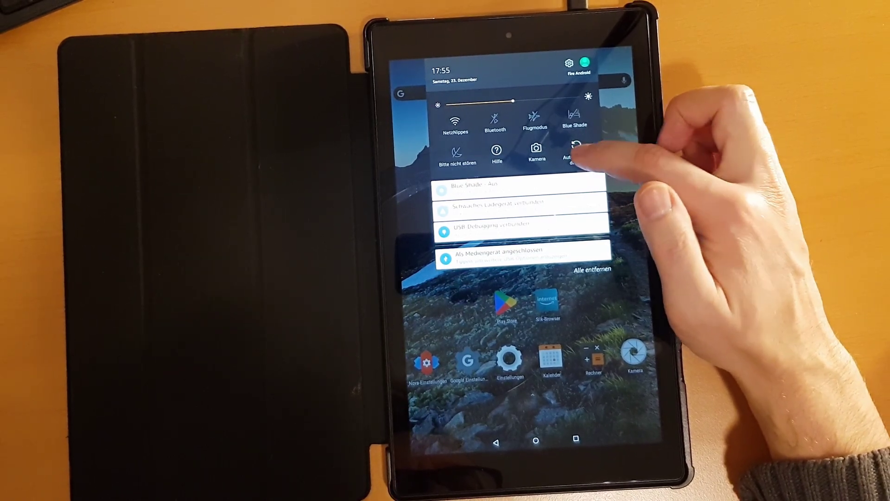
left_click(577, 149)
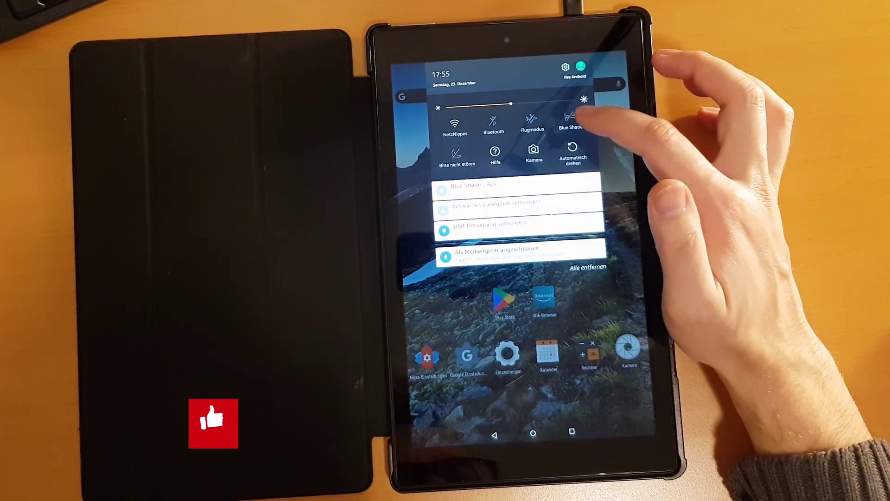
left_click(493, 123)
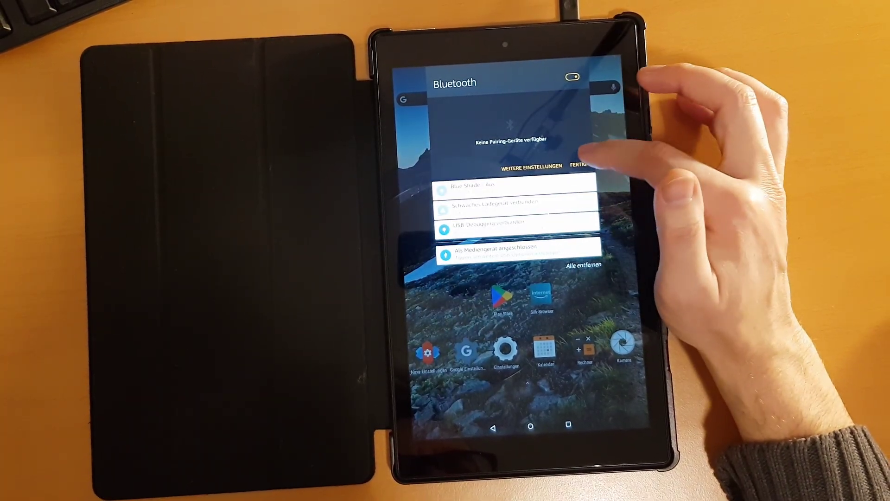
left_click(580, 165)
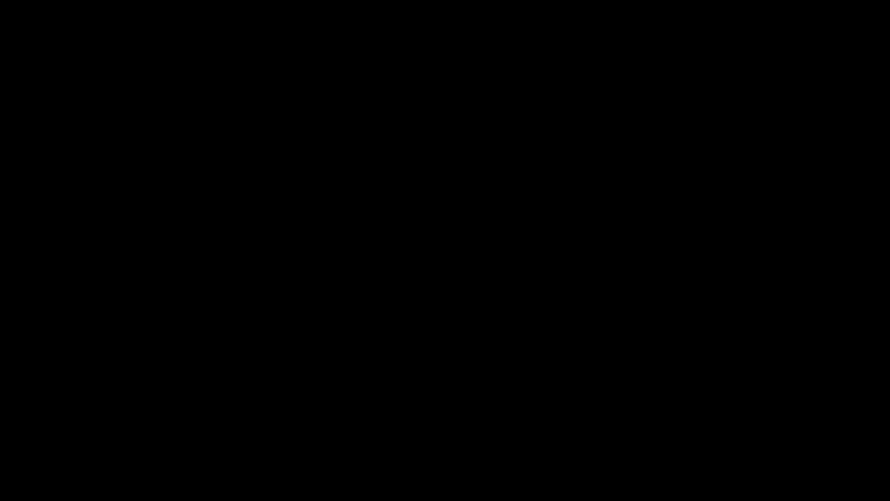